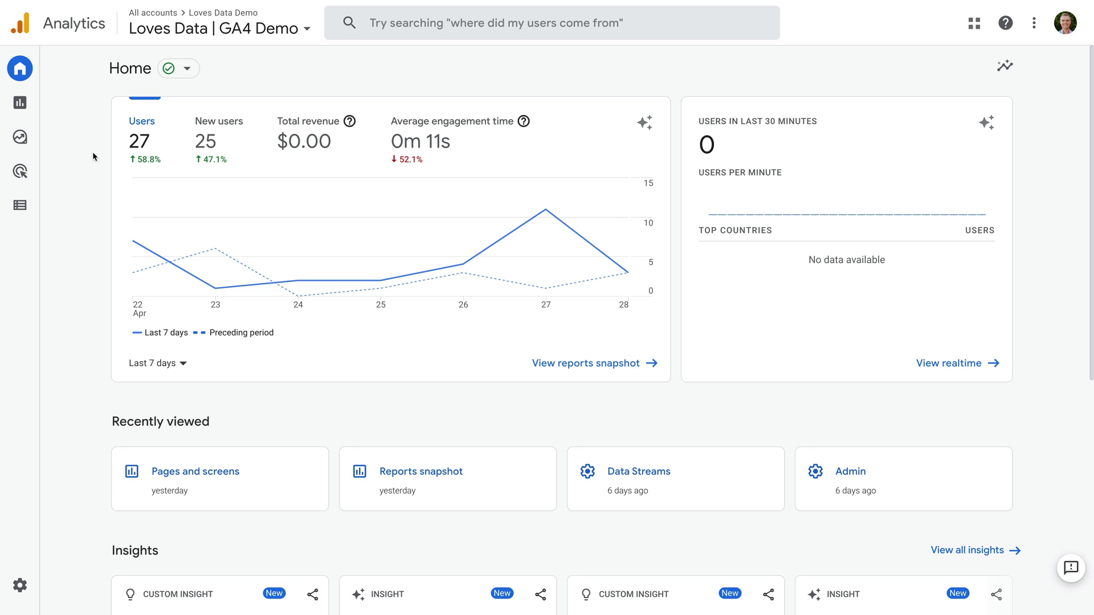
Go to the Events configuration page and bring up the custom events list showing generate_lead
{"action": "left_click", "coordinate": [21, 205]}
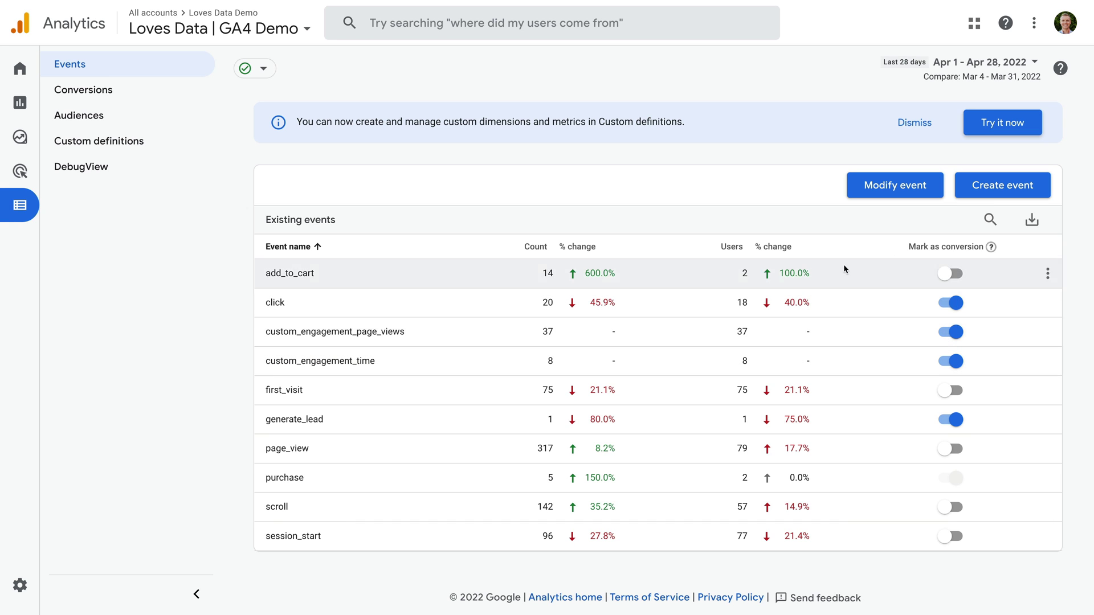
{"action": "left_click", "coordinate": [990, 189]}
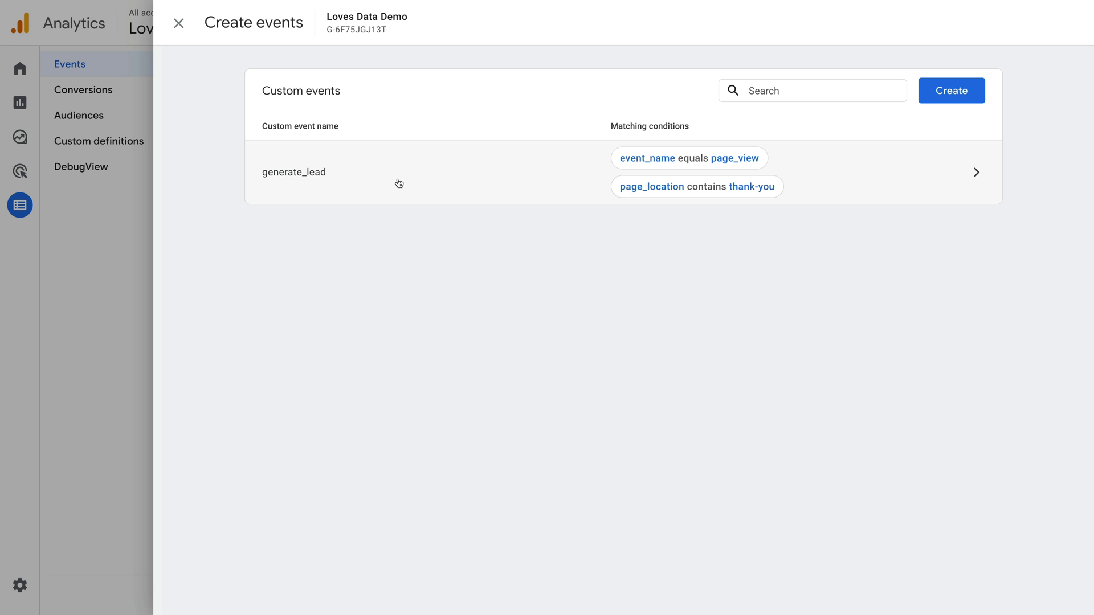
{"action": "left_click", "coordinate": [398, 184]}
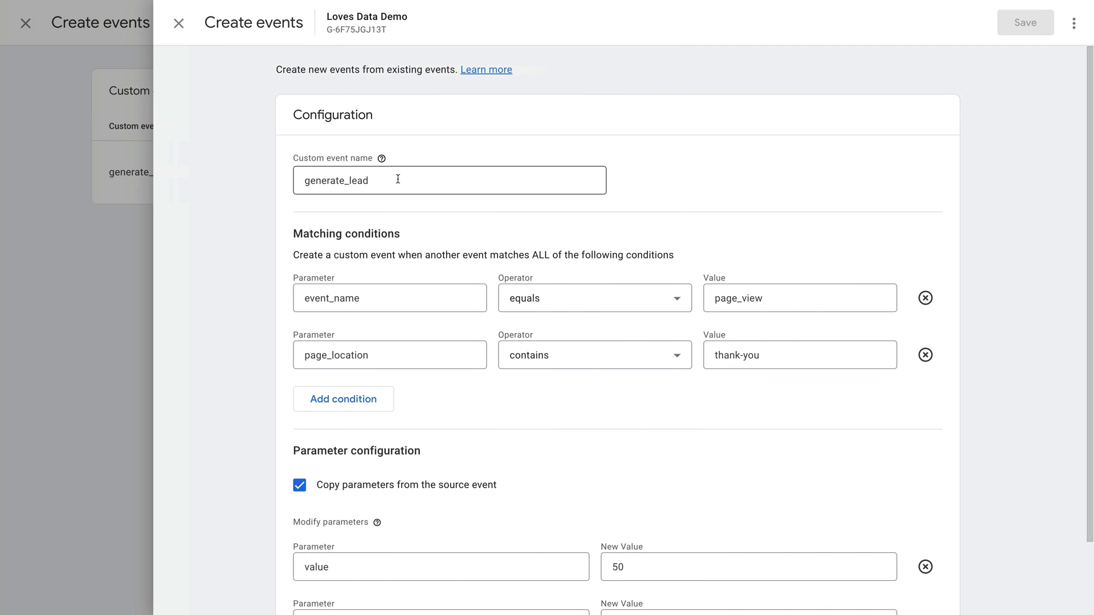
{"action": "left_click_drag", "start_coordinate": [398, 180], "coordinate": [294, 182]}
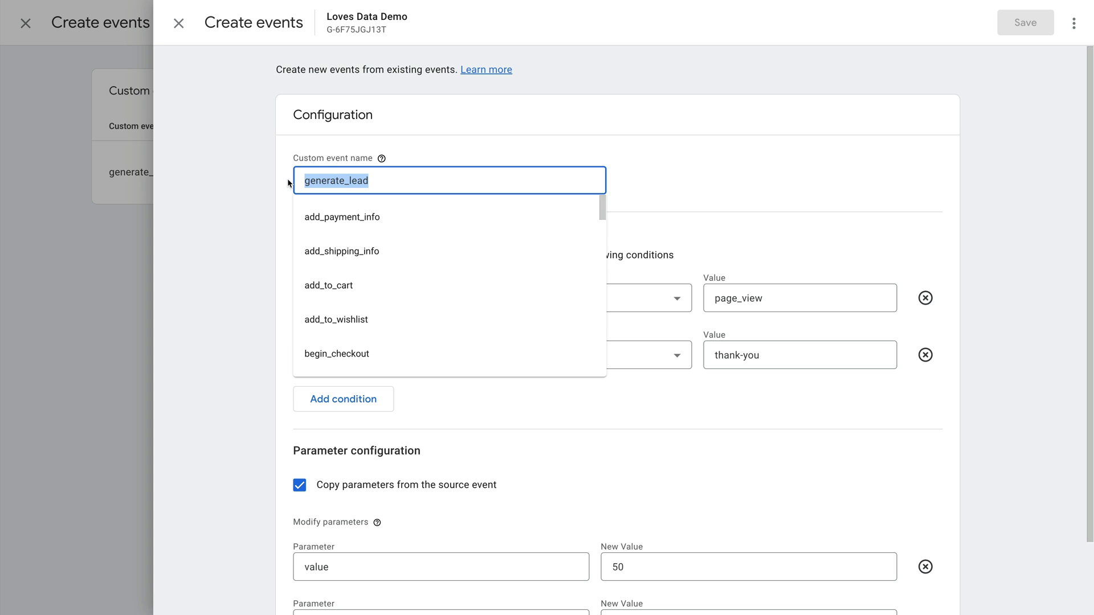
{"action": "left_click", "coordinate": [288, 181]}
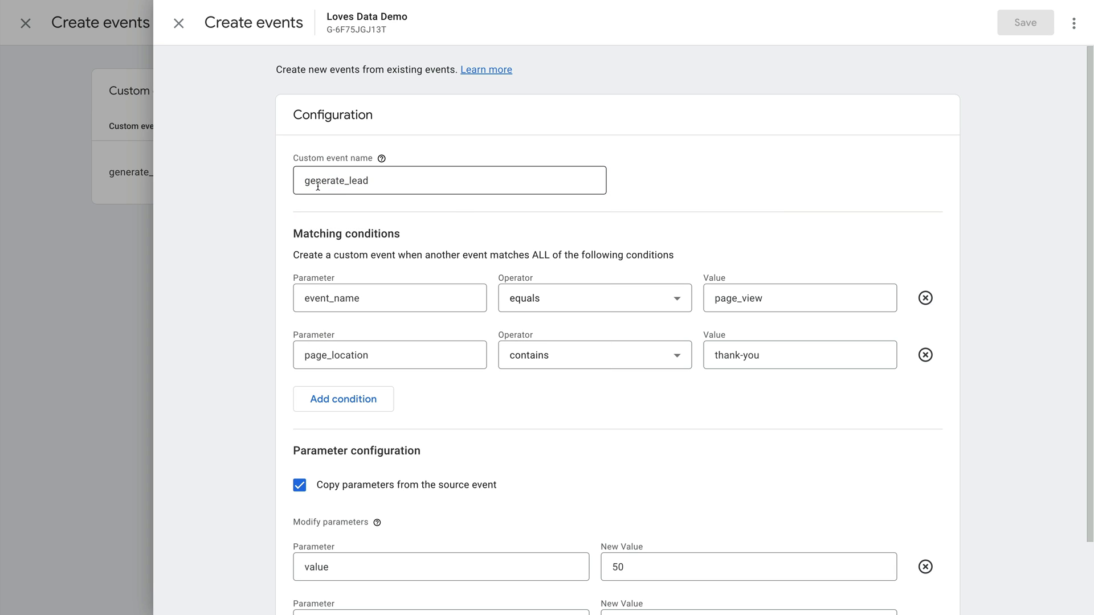
{"action": "scroll", "coordinate": [461, 204], "scroll_direction": "down", "scroll_amount": 1}
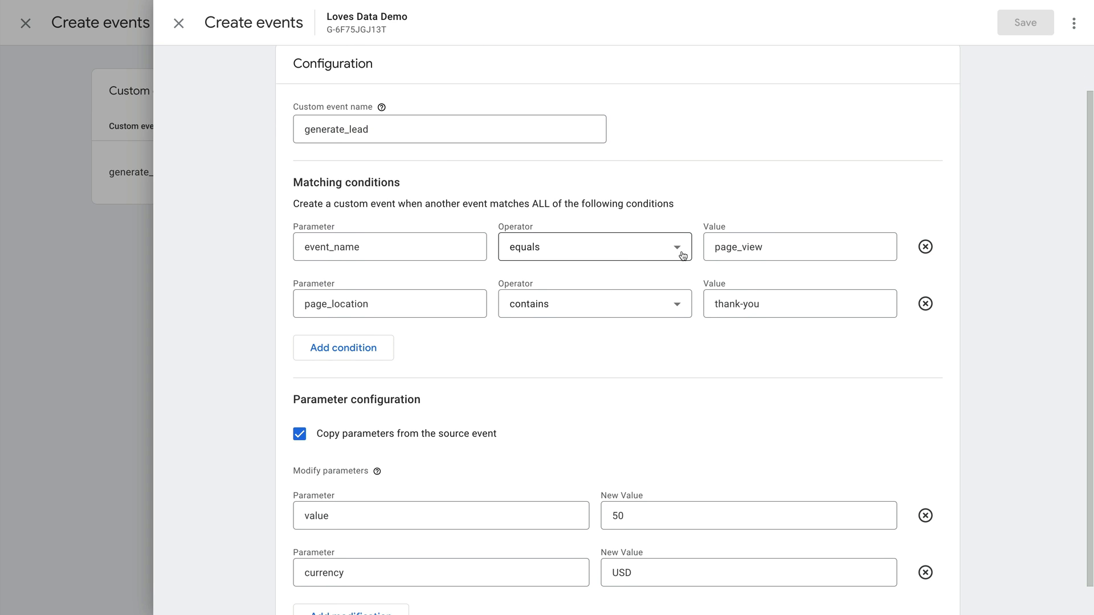
{"action": "left_click_drag", "start_coordinate": [774, 247], "coordinate": [702, 246]}
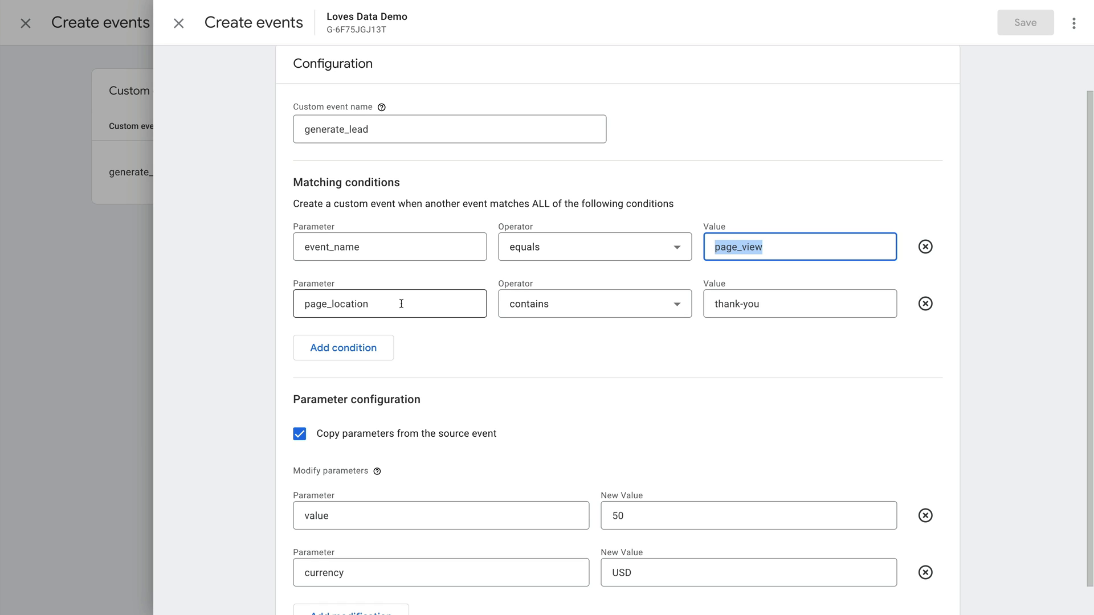
{"action": "left_click_drag", "start_coordinate": [775, 303], "coordinate": [676, 300]}
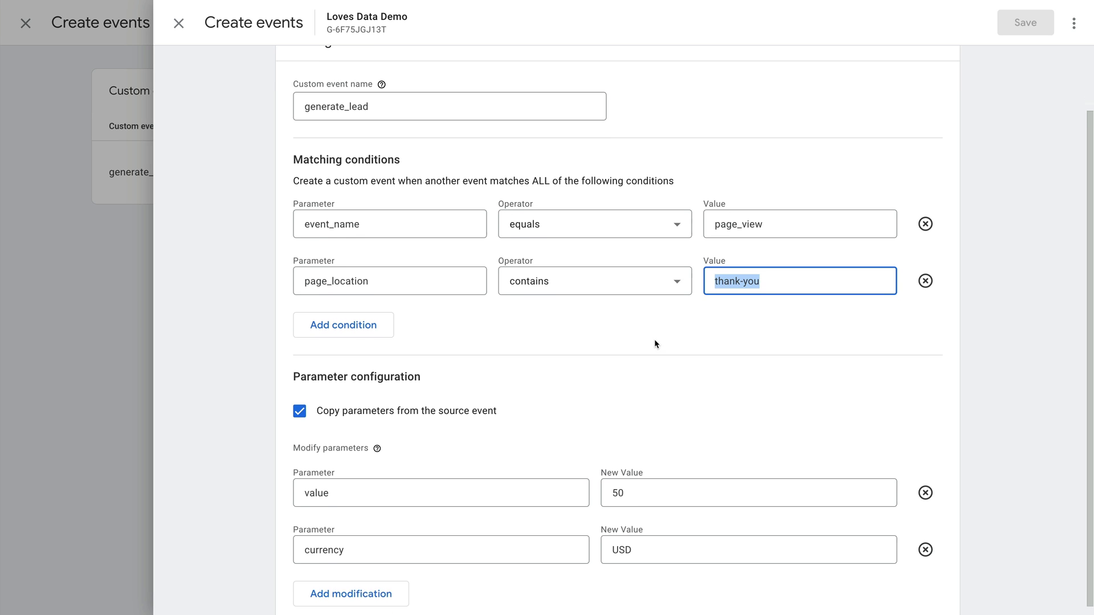
{"action": "scroll", "coordinate": [659, 334], "scroll_direction": "down", "scroll_amount": 1}
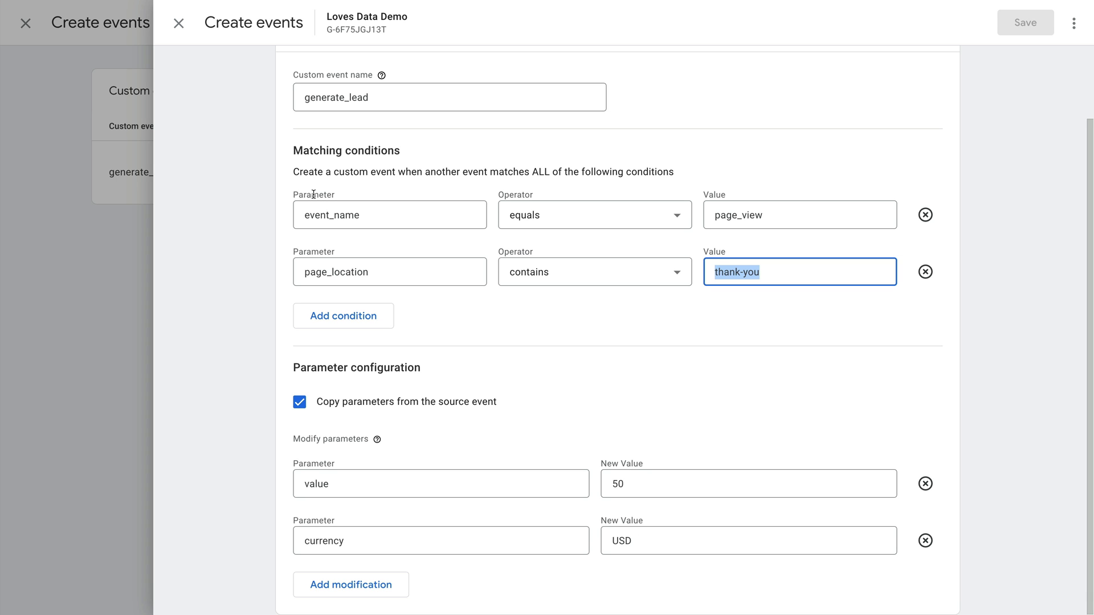
Close the generate_lead panels and navigate to Reports > Engagement > Conversions
{"action": "left_click", "coordinate": [176, 26]}
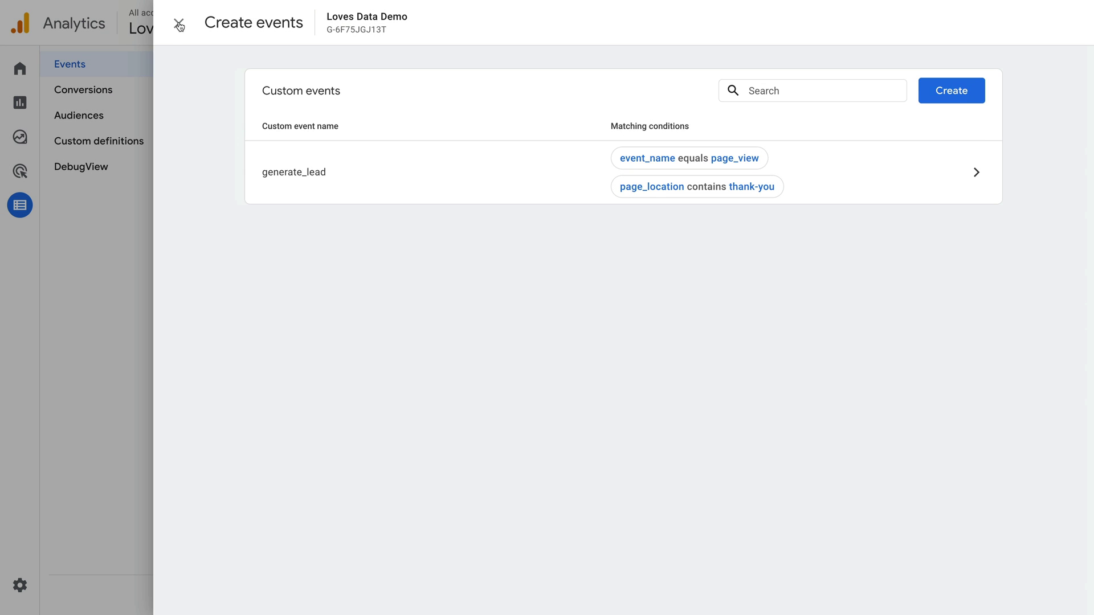
{"action": "left_click", "coordinate": [176, 26]}
{"action": "left_click", "coordinate": [20, 103]}
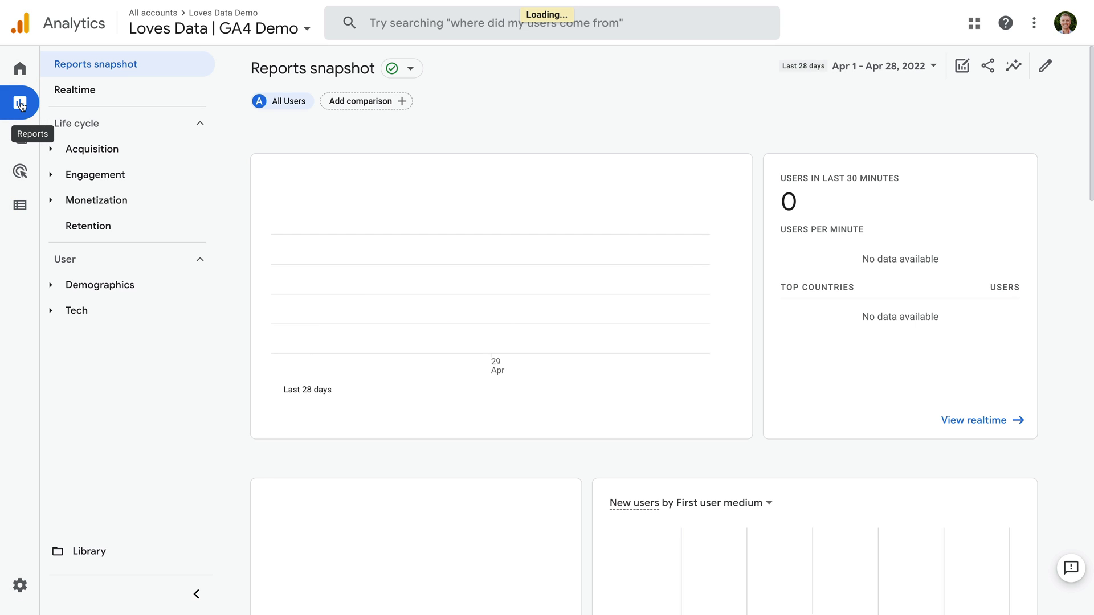
{"action": "left_click", "coordinate": [95, 174]}
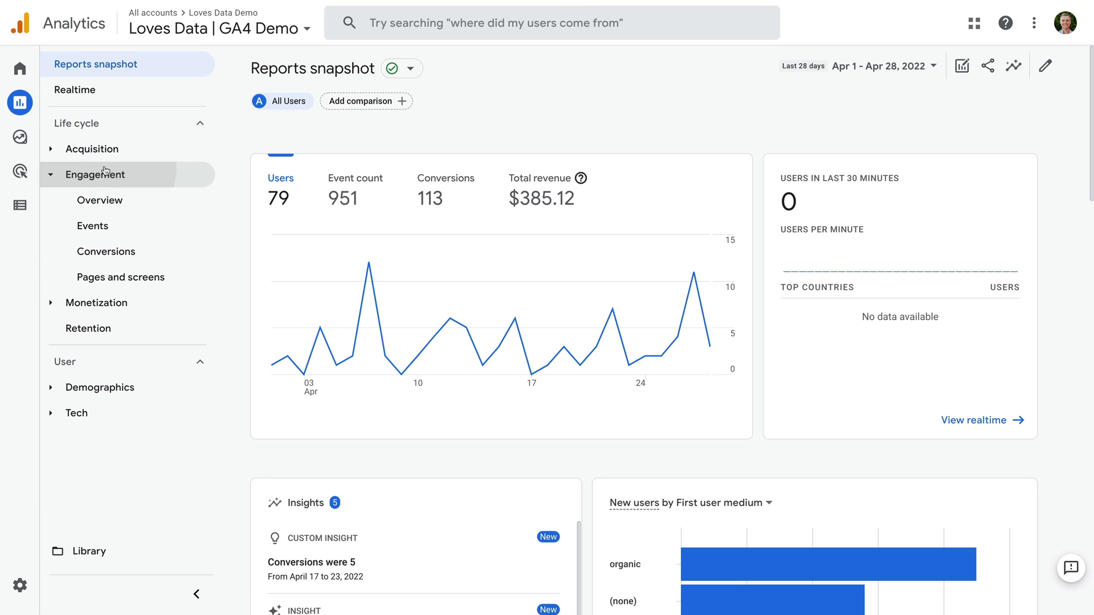
{"action": "left_click", "coordinate": [158, 250]}
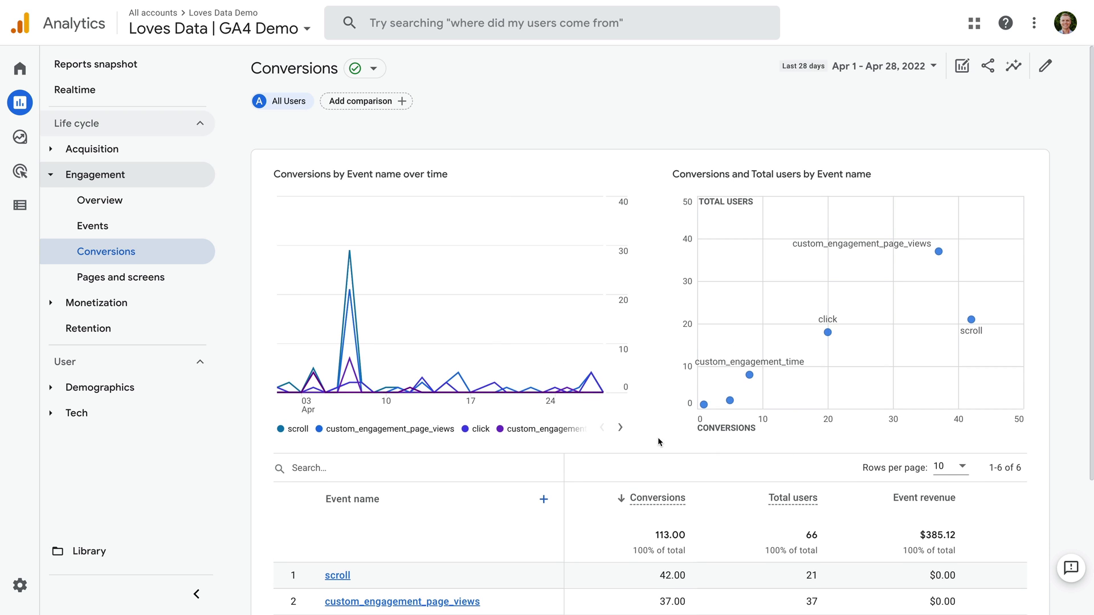
{"action": "scroll", "coordinate": [657, 436], "scroll_direction": "down", "scroll_amount": 4}
{"action": "scroll", "coordinate": [658, 442], "scroll_direction": "down", "scroll_amount": 1}
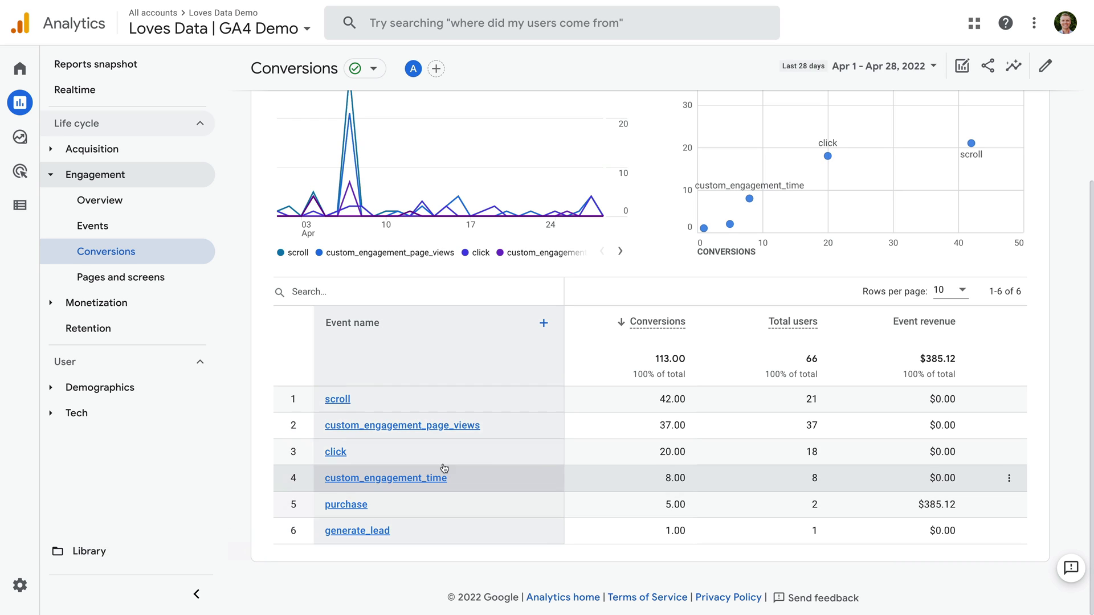
Customize the Conversions report metrics to include an Event value column and apply it
{"action": "left_click", "coordinate": [1046, 67]}
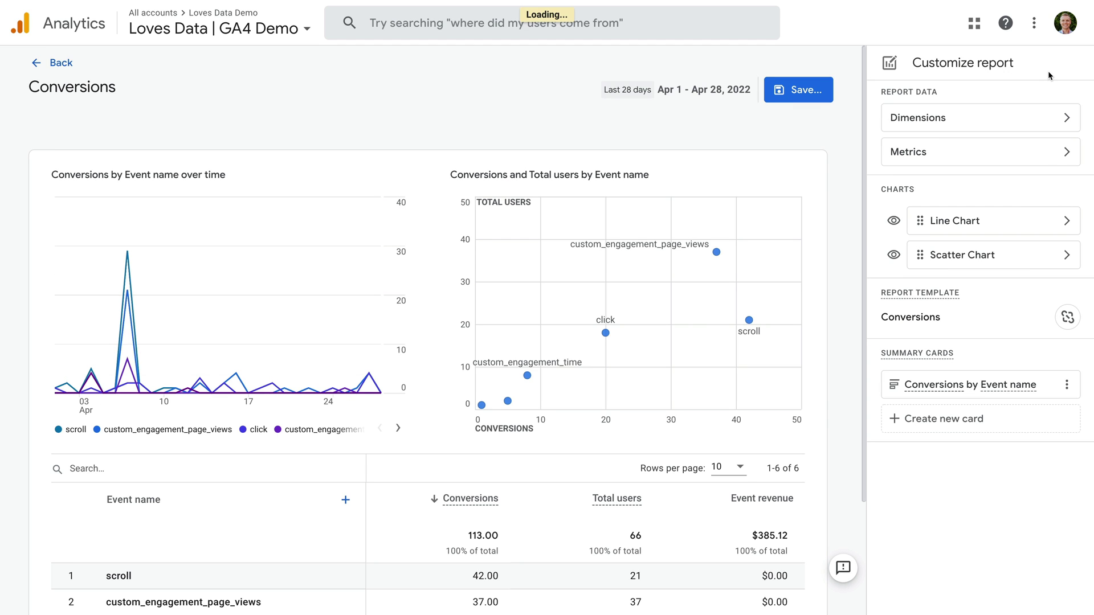
{"action": "left_click", "coordinate": [940, 151]}
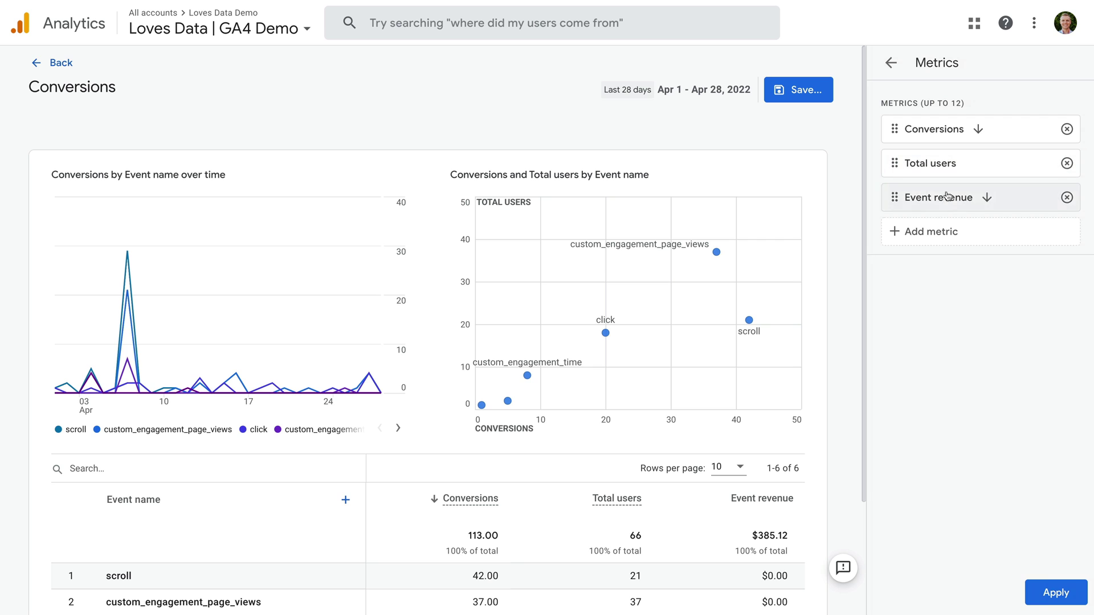
{"action": "left_click", "coordinate": [953, 232]}
{"action": "scroll", "coordinate": [955, 238], "scroll_direction": "down", "scroll_amount": 2}
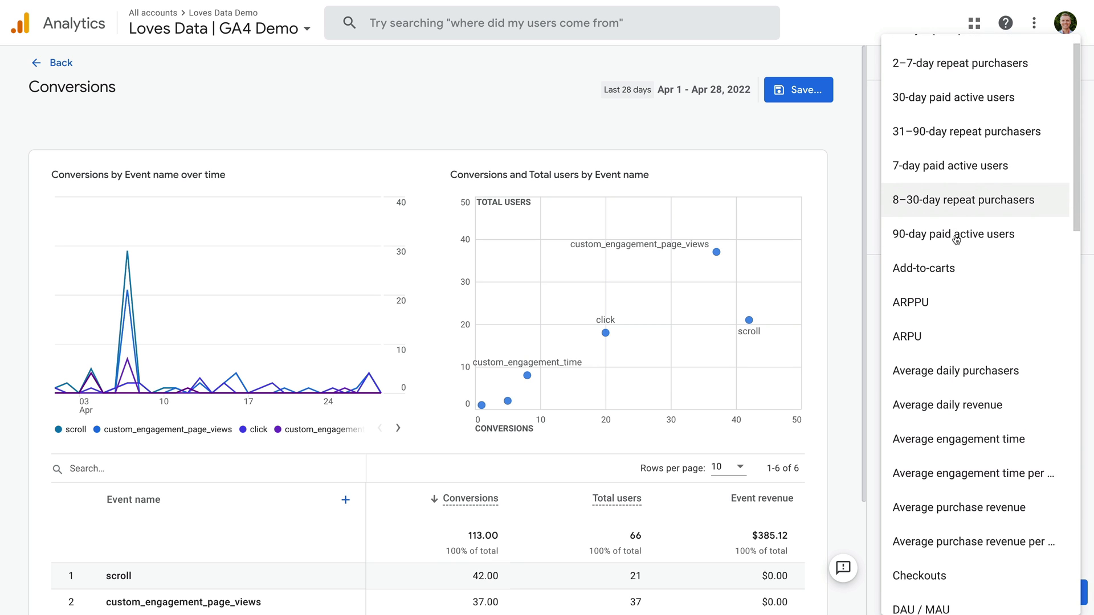
{"action": "scroll", "coordinate": [956, 238], "scroll_direction": "down", "scroll_amount": 3}
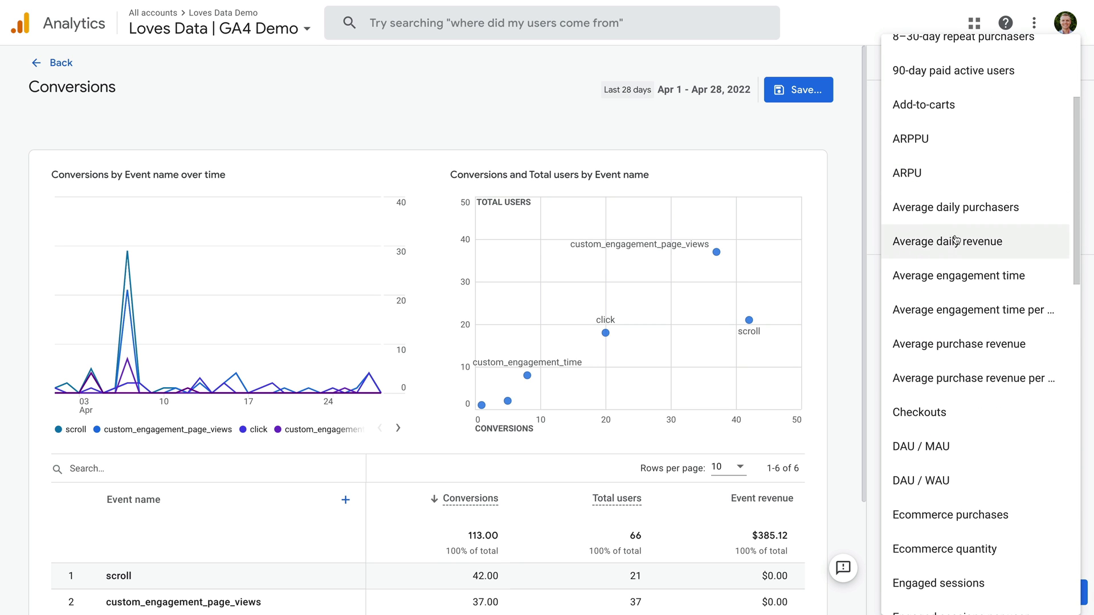
{"action": "scroll", "coordinate": [955, 241], "scroll_direction": "down", "scroll_amount": 2}
{"action": "scroll", "coordinate": [956, 241], "scroll_direction": "down", "scroll_amount": 2}
{"action": "scroll", "coordinate": [966, 300], "scroll_direction": "down", "scroll_amount": 2}
{"action": "scroll", "coordinate": [980, 361], "scroll_direction": "down", "scroll_amount": 1}
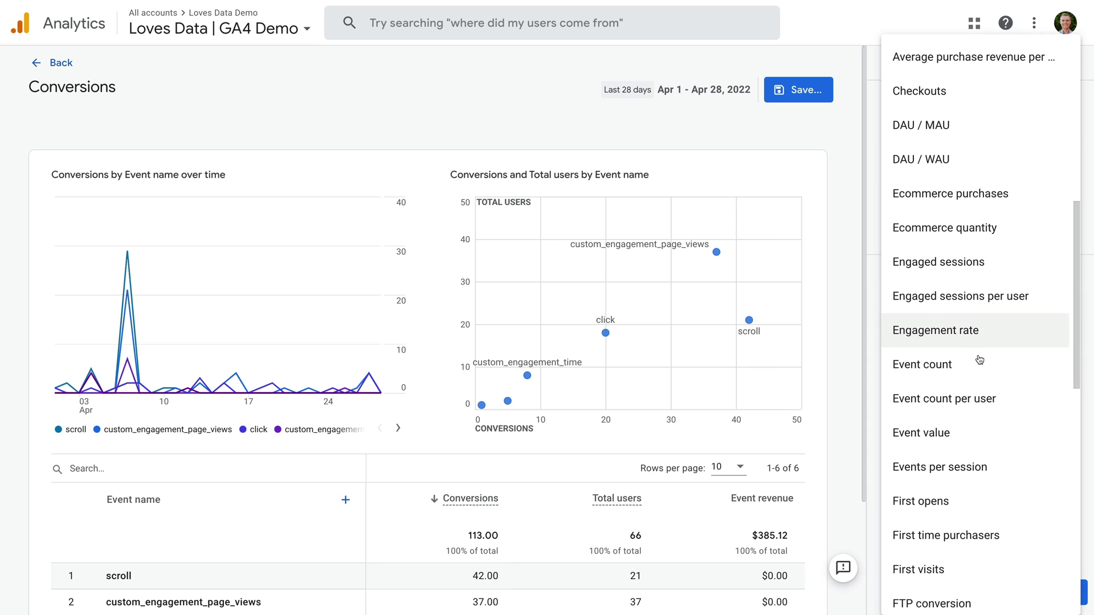
{"action": "left_click", "coordinate": [952, 434]}
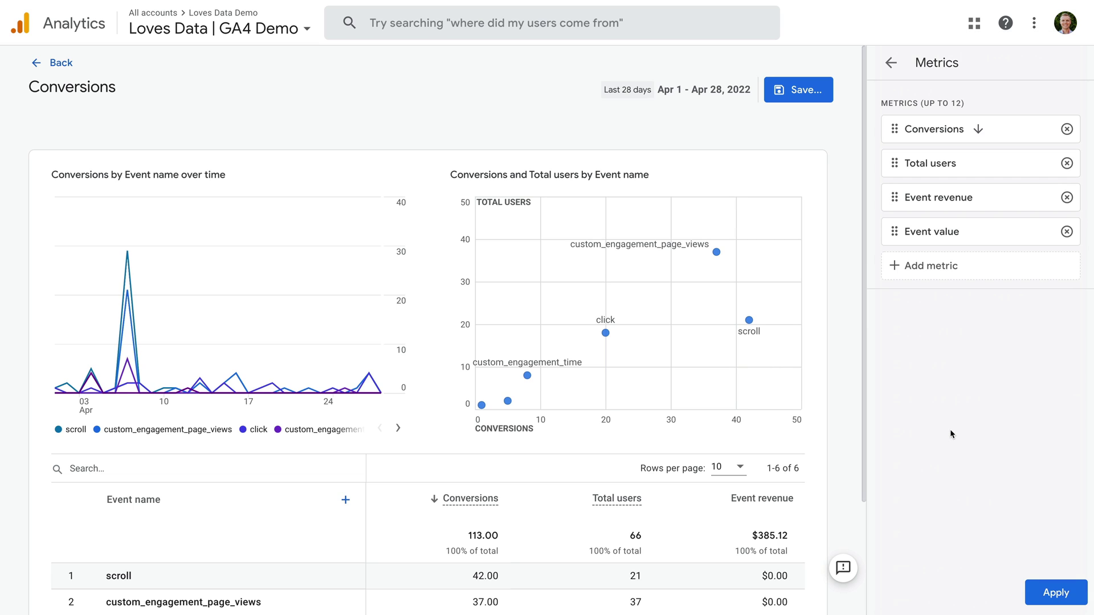
{"action": "left_click", "coordinate": [1040, 594]}
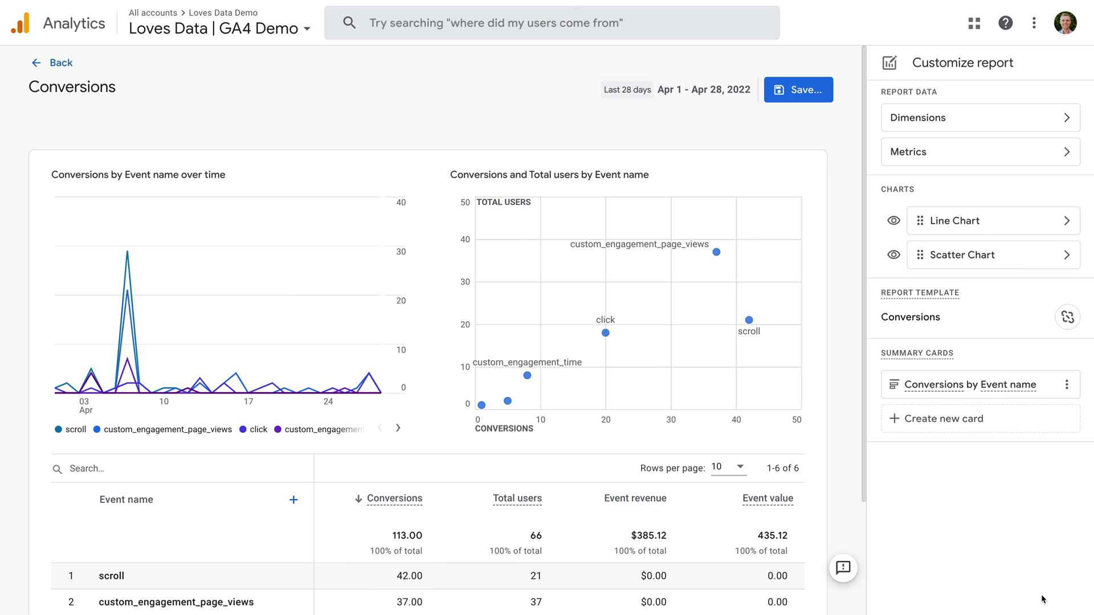
{"action": "scroll", "coordinate": [786, 504], "scroll_direction": "down", "scroll_amount": 2}
{"action": "scroll", "coordinate": [787, 513], "scroll_direction": "down", "scroll_amount": 2}
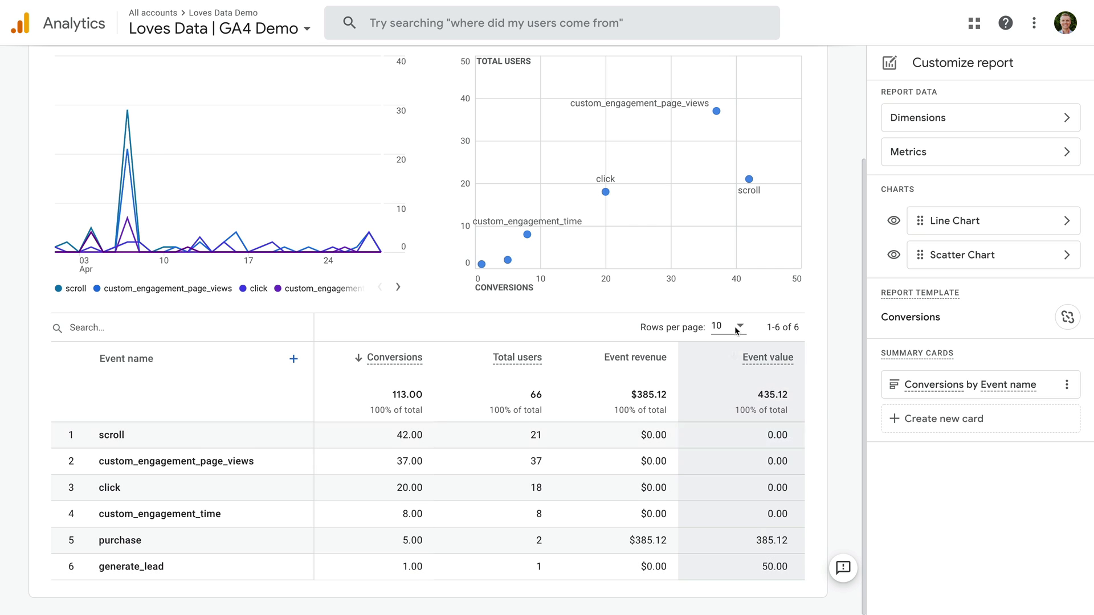
{"action": "scroll", "coordinate": [737, 282], "scroll_direction": "up", "scroll_amount": 5}
Save changes to the current Conversions report and return to the standard report view
{"action": "left_click", "coordinate": [799, 90]}
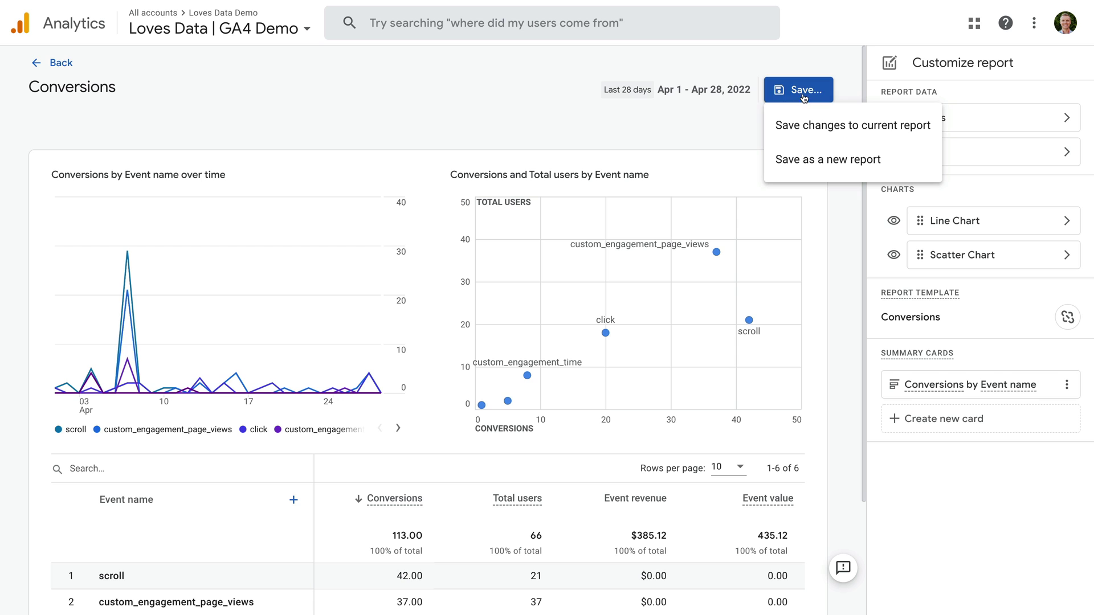
{"action": "left_click", "coordinate": [806, 131]}
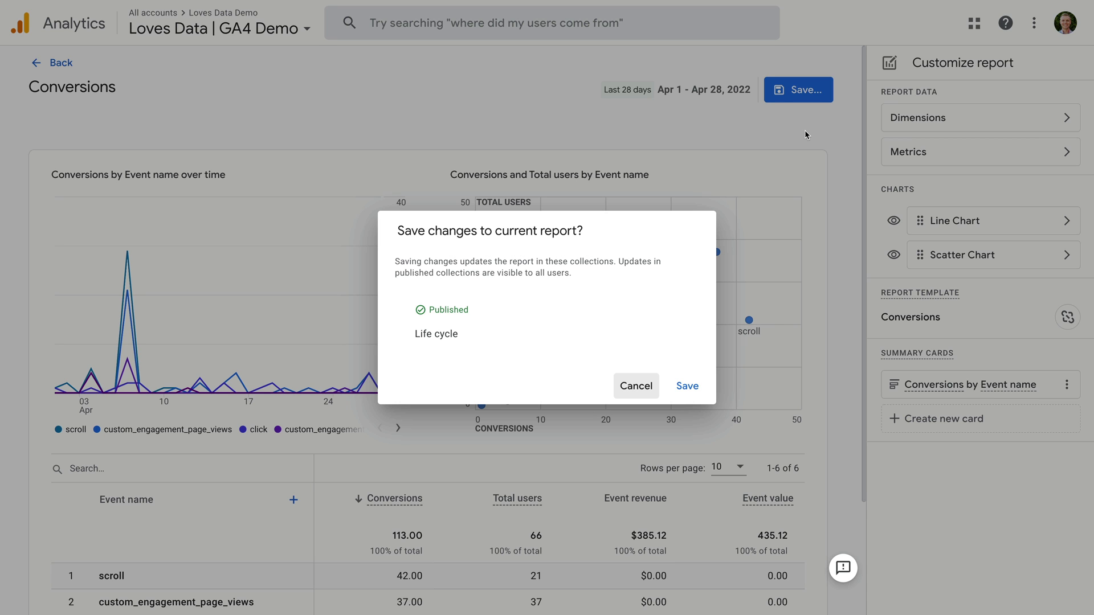
{"action": "left_click", "coordinate": [687, 386]}
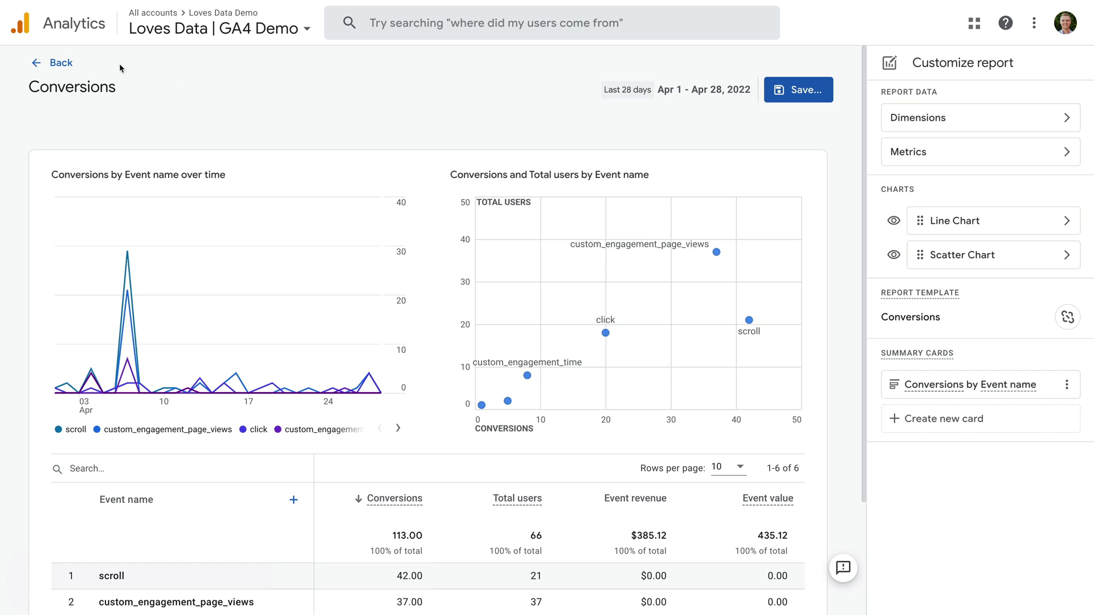
{"action": "left_click", "coordinate": [67, 63]}
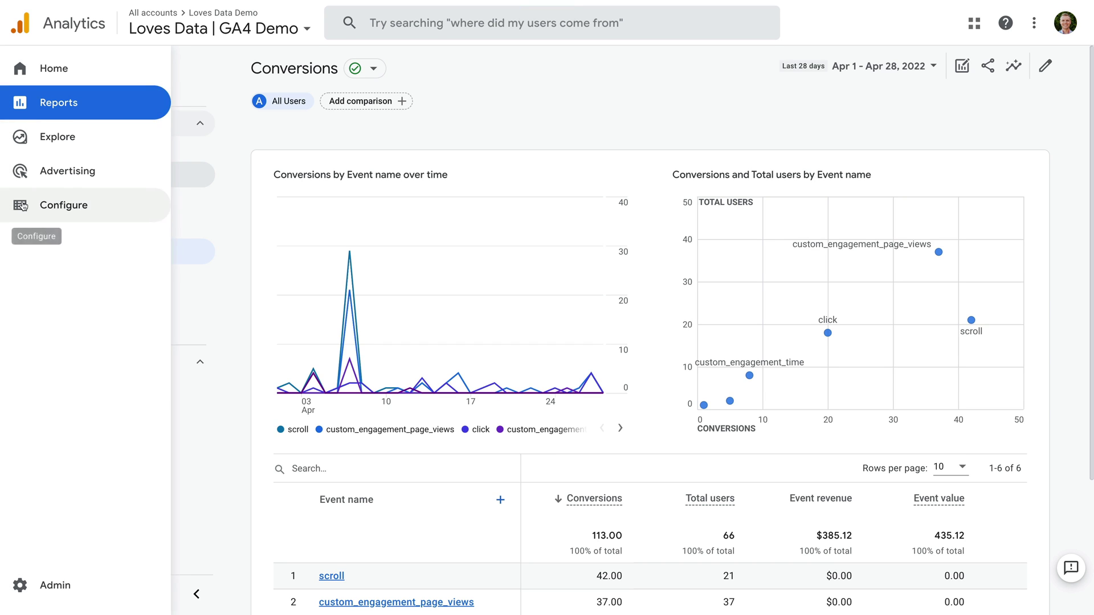
From Configure > Events, start a new custom event in the Custom events panel
{"action": "left_click", "coordinate": [21, 205]}
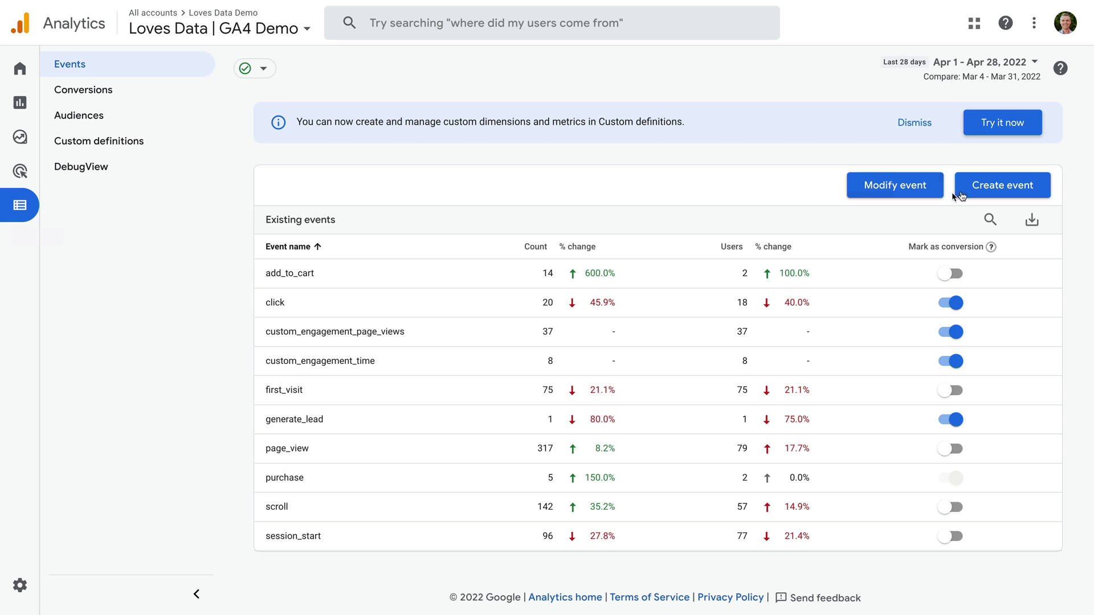
{"action": "left_click", "coordinate": [991, 185]}
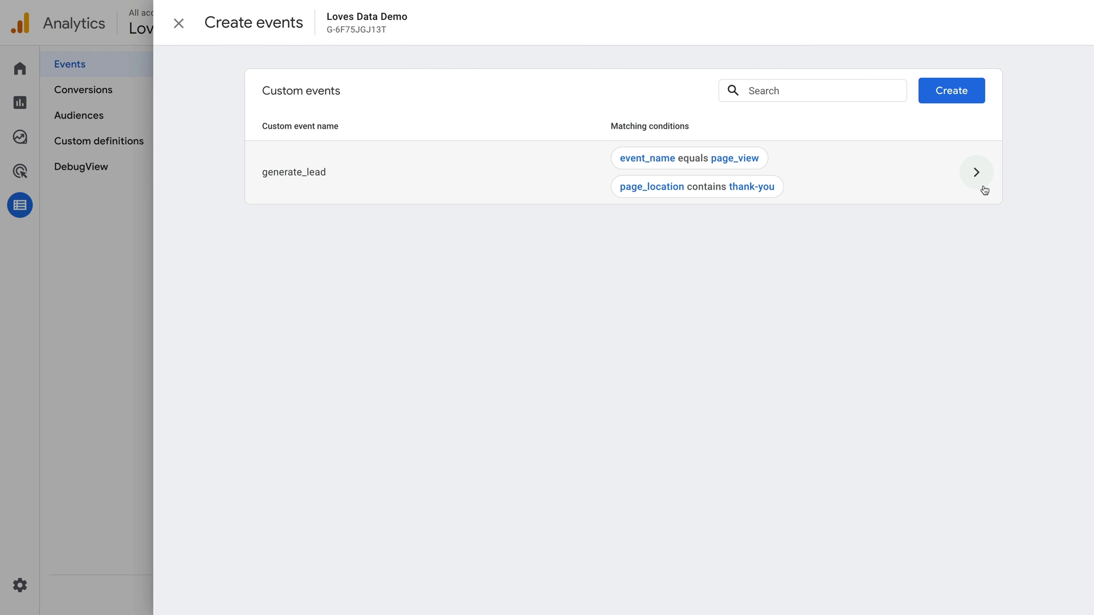
{"action": "left_click", "coordinate": [952, 91]}
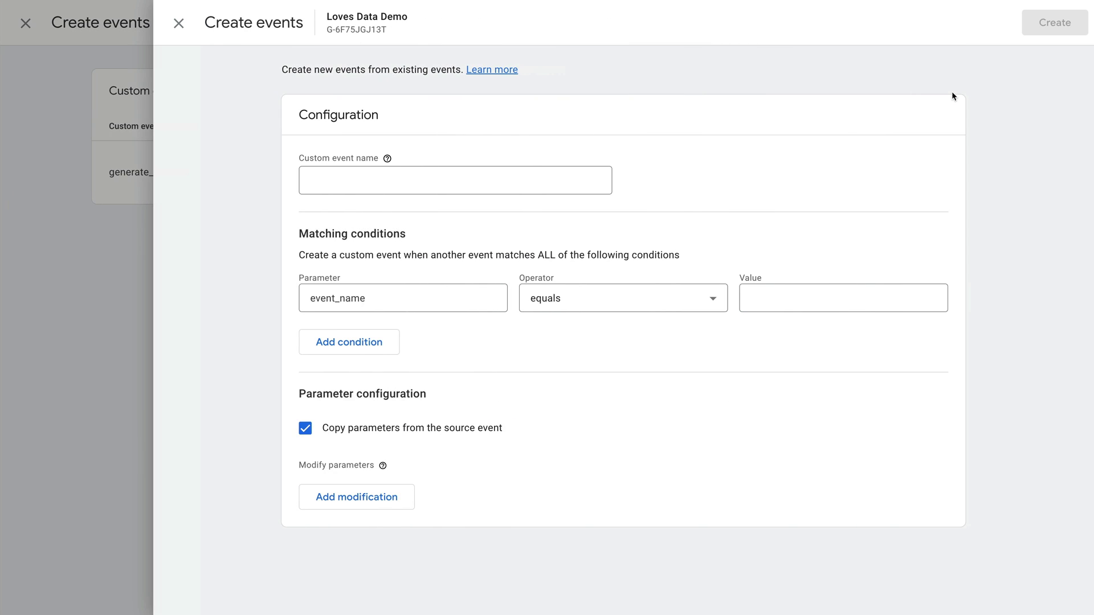
Name the event 'purchase', set event_name equals page_view, and add a second condition
{"action": "left_click", "coordinate": [518, 184]}
{"action": "type", "text": "purchase"}
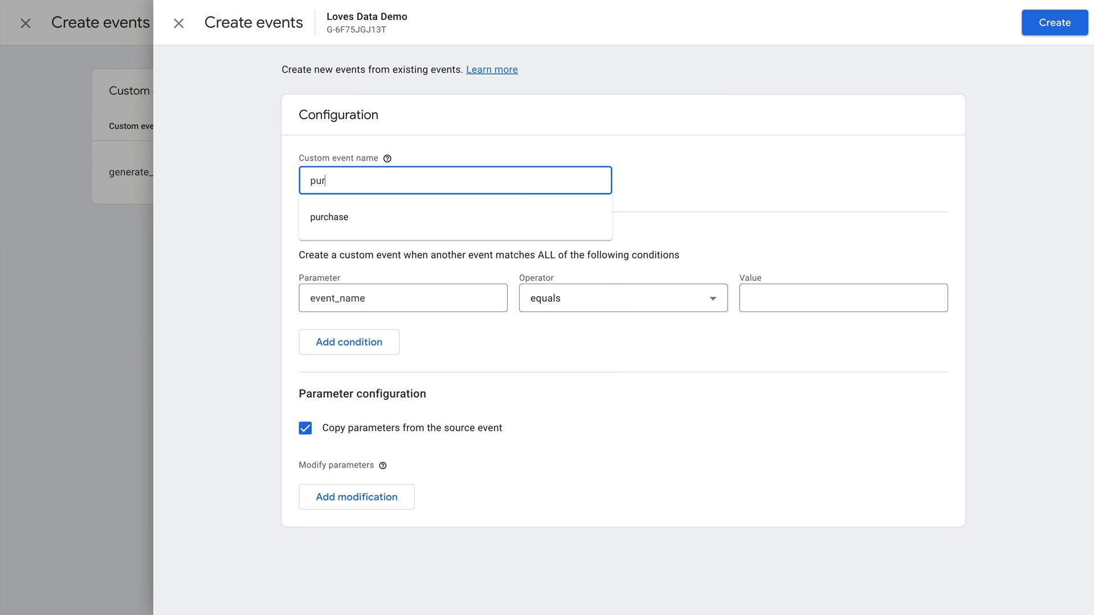
{"action": "left_click", "coordinate": [552, 150]}
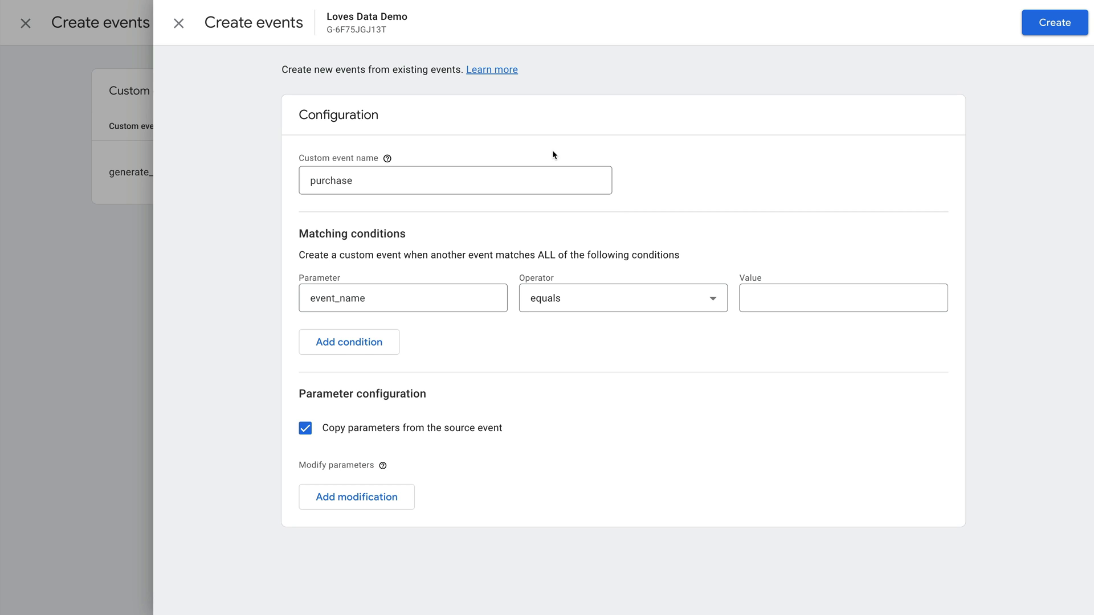
{"action": "left_click", "coordinate": [774, 296]}
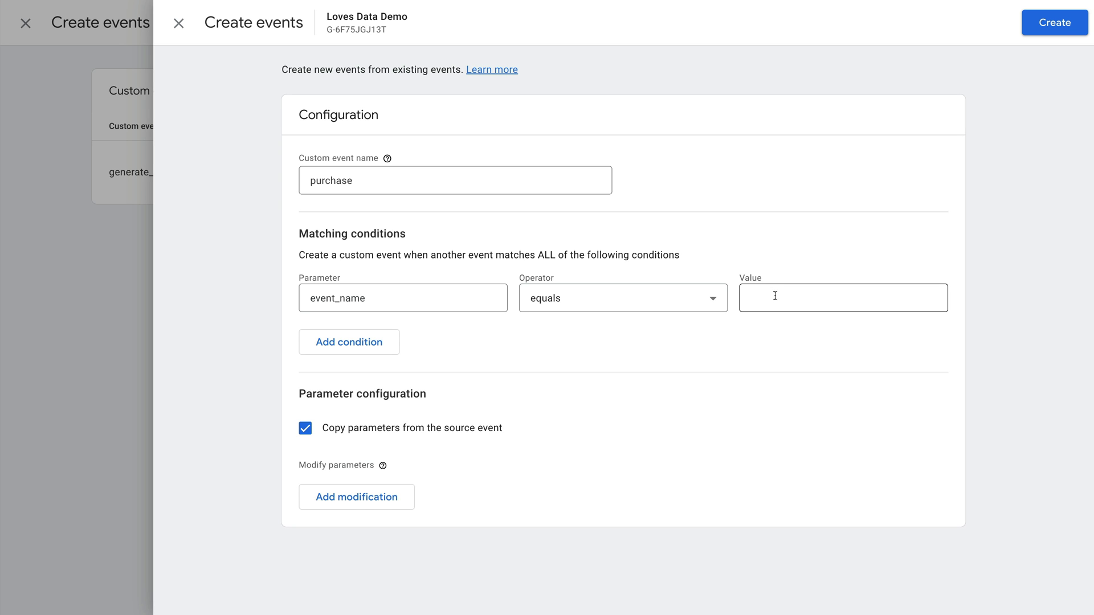
{"action": "left_click", "coordinate": [774, 296]}
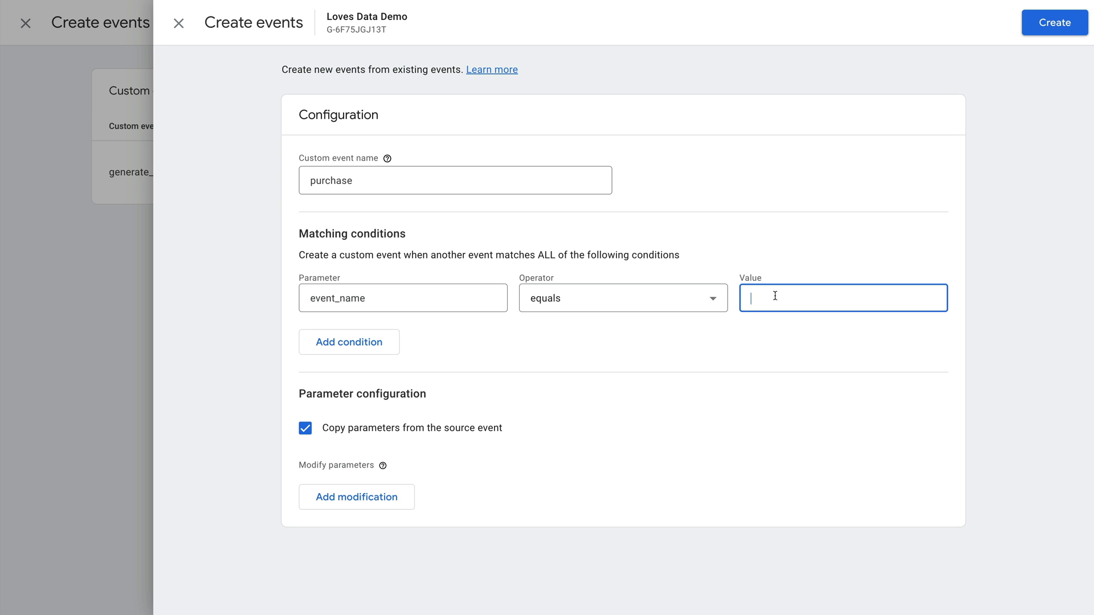
{"action": "type", "text": "page_view"}
{"action": "left_click", "coordinate": [384, 343]}
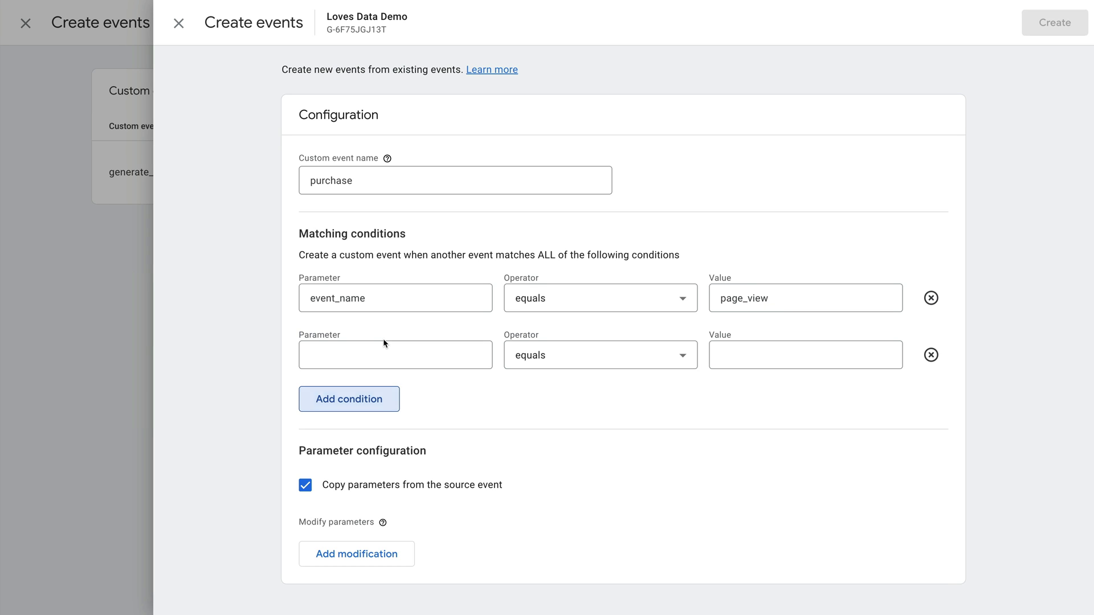
Set the second condition to page_location contains 'ben-conversion'
{"action": "left_click", "coordinate": [408, 354]}
{"action": "type", "text": "page_"}
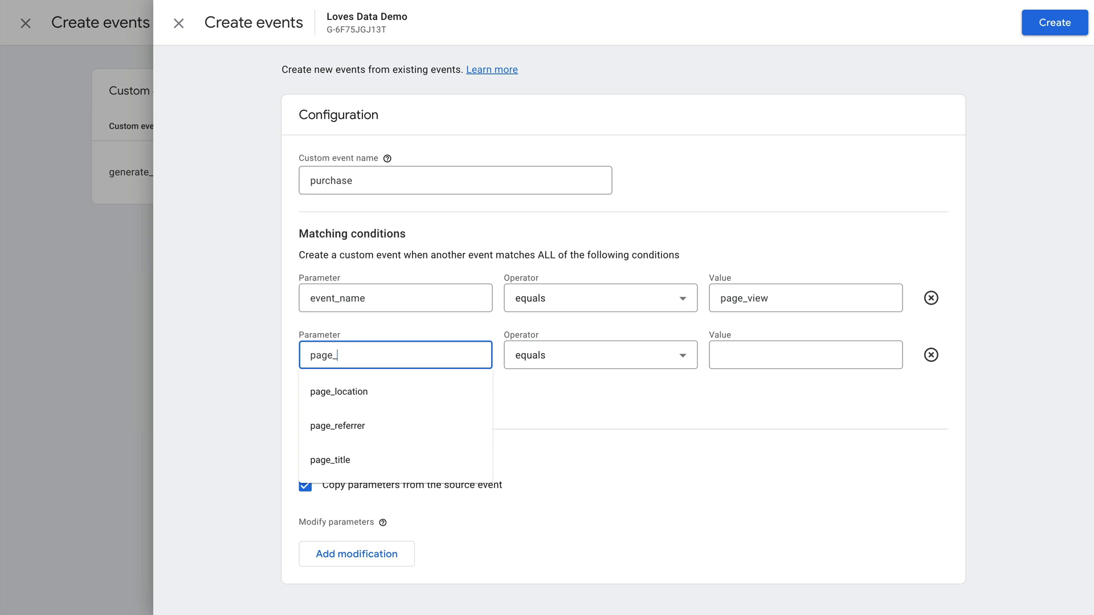
{"action": "left_click", "coordinate": [409, 391]}
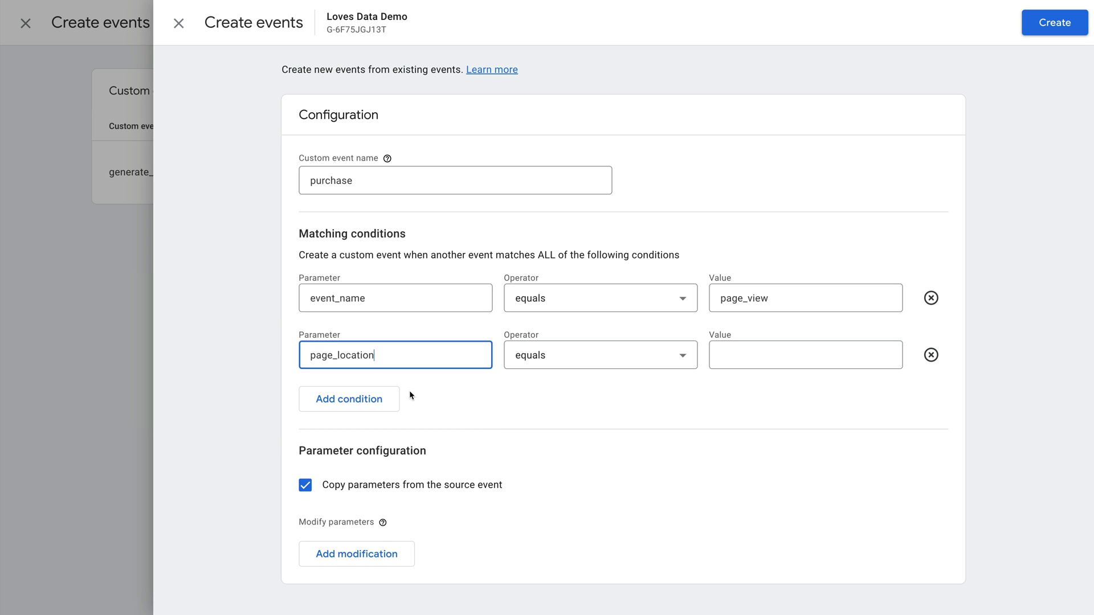
{"action": "left_click", "coordinate": [564, 355]}
{"action": "scroll", "coordinate": [614, 455], "scroll_direction": "down", "scroll_amount": 1}
{"action": "left_click", "coordinate": [599, 490]}
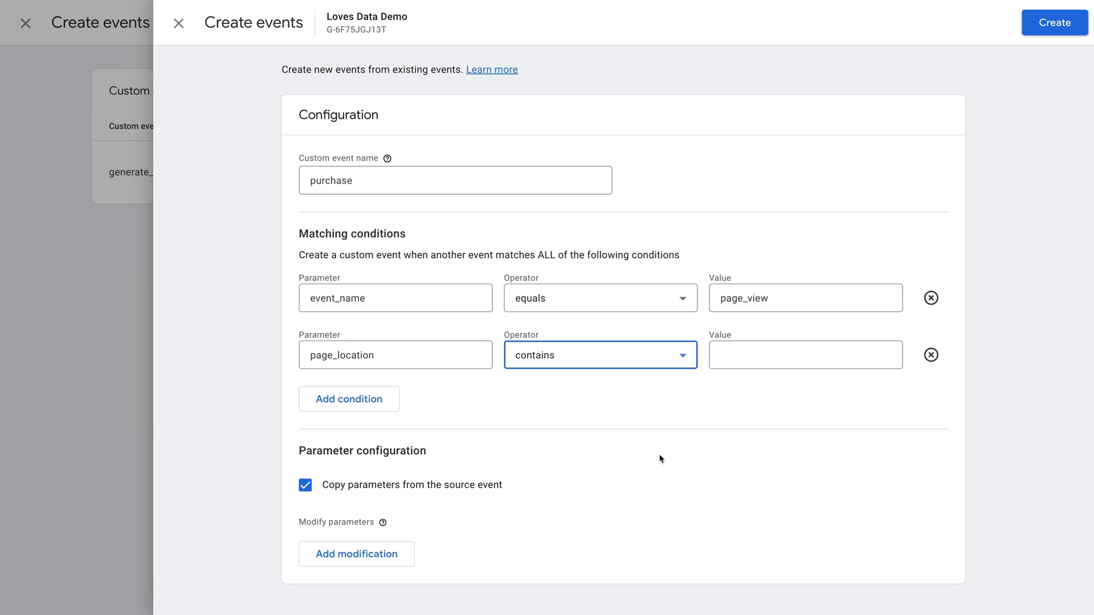
{"action": "left_click", "coordinate": [757, 356]}
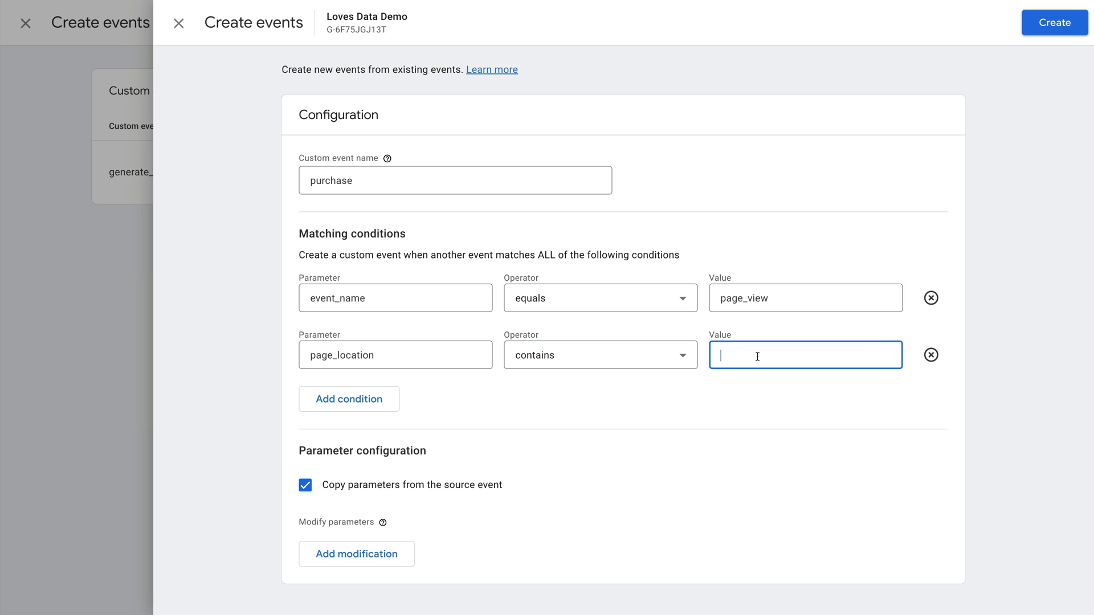
{"action": "type", "text": "ben-conver"}
{"action": "type", "text": "sion"}
{"action": "left_click", "coordinate": [742, 381]}
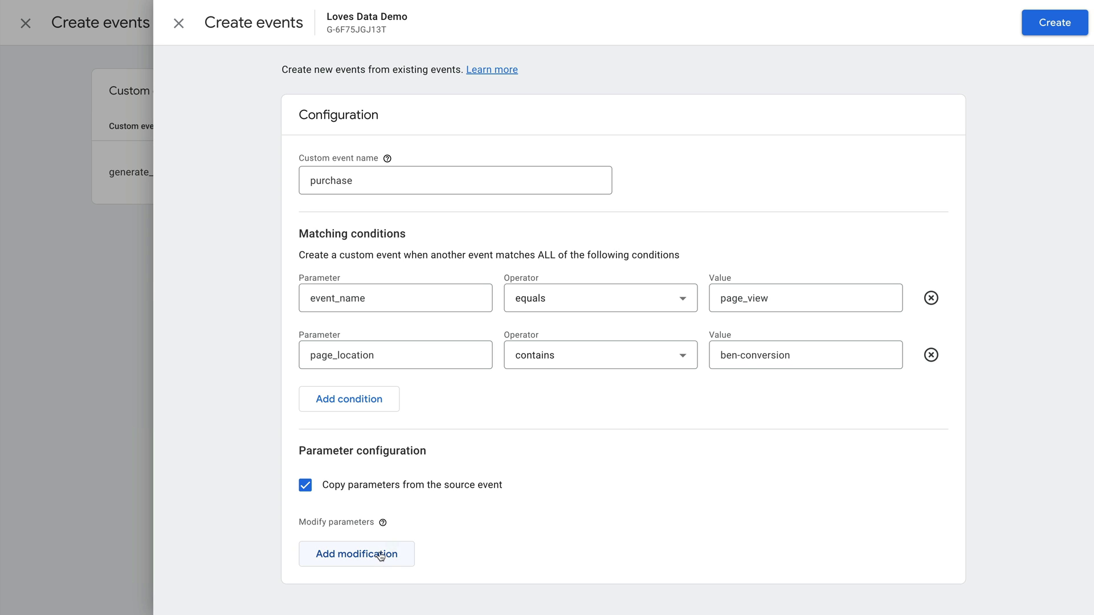
Add a parameter modification setting value to 100
{"action": "left_click", "coordinate": [356, 554]}
{"action": "scroll", "coordinate": [478, 515], "scroll_direction": "down", "scroll_amount": 1}
{"action": "left_click", "coordinate": [416, 547]}
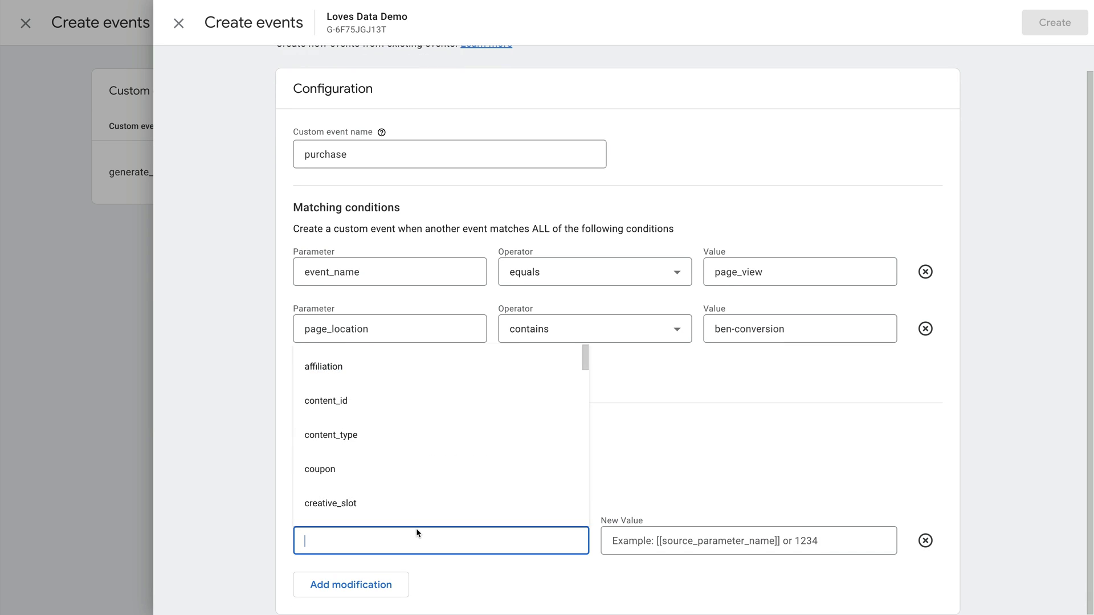
{"action": "type", "text": "value"}
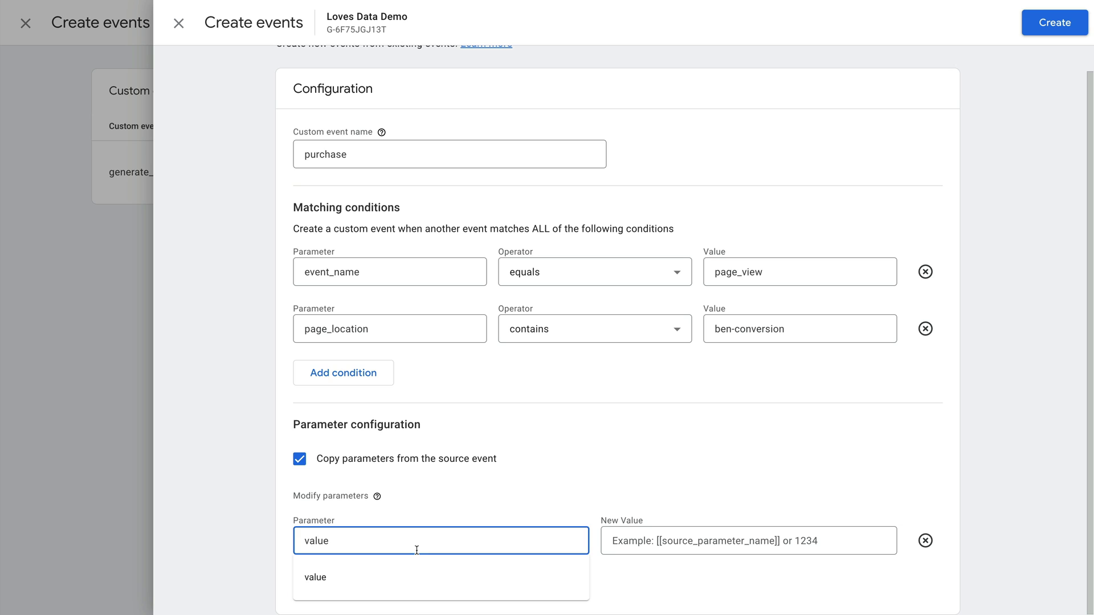
{"action": "left_click", "coordinate": [342, 577]}
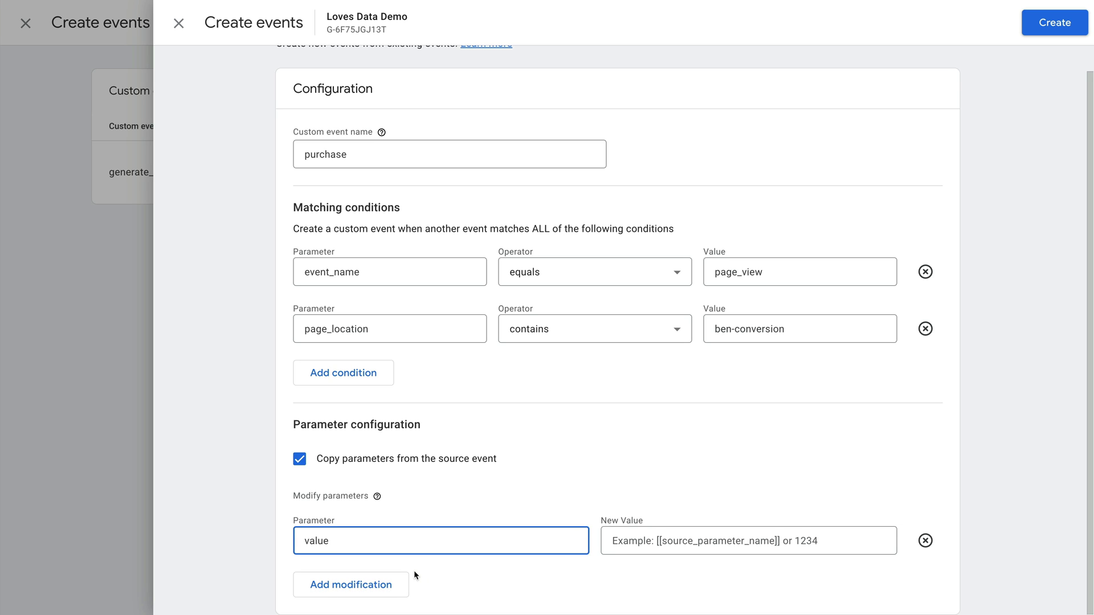
{"action": "left_click", "coordinate": [650, 541]}
{"action": "type", "text": "10"}
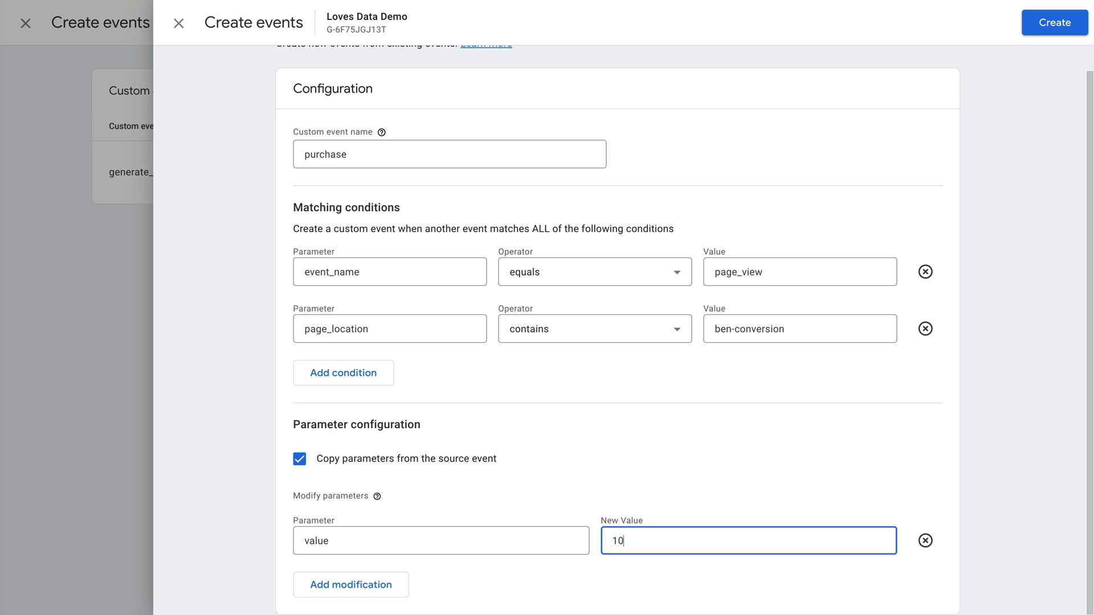
{"action": "type", "text": "0"}
Add a second modification setting currency to USD and create the purchase event
{"action": "left_click", "coordinate": [392, 588]}
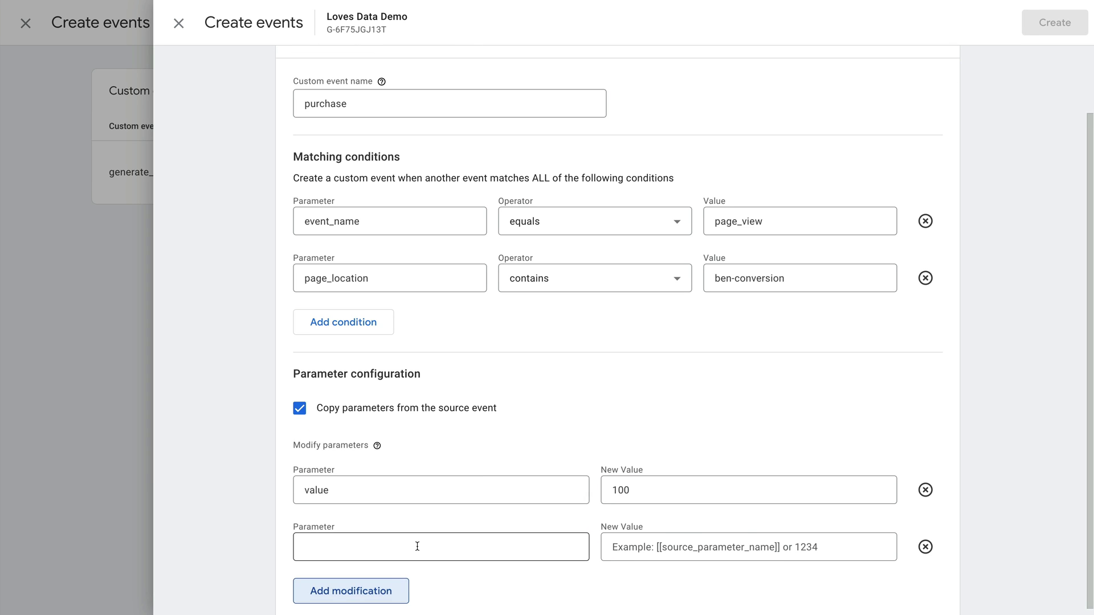
{"action": "left_click", "coordinate": [417, 547]}
{"action": "type", "text": "currency"}
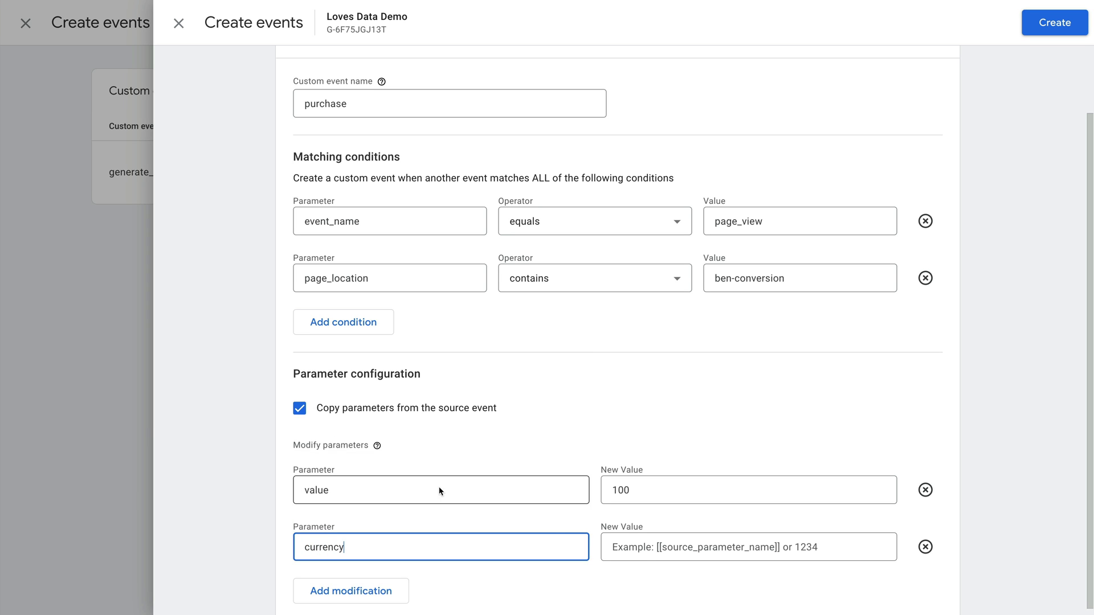
{"action": "key", "text": "Tab"}
{"action": "type", "text": "USD"}
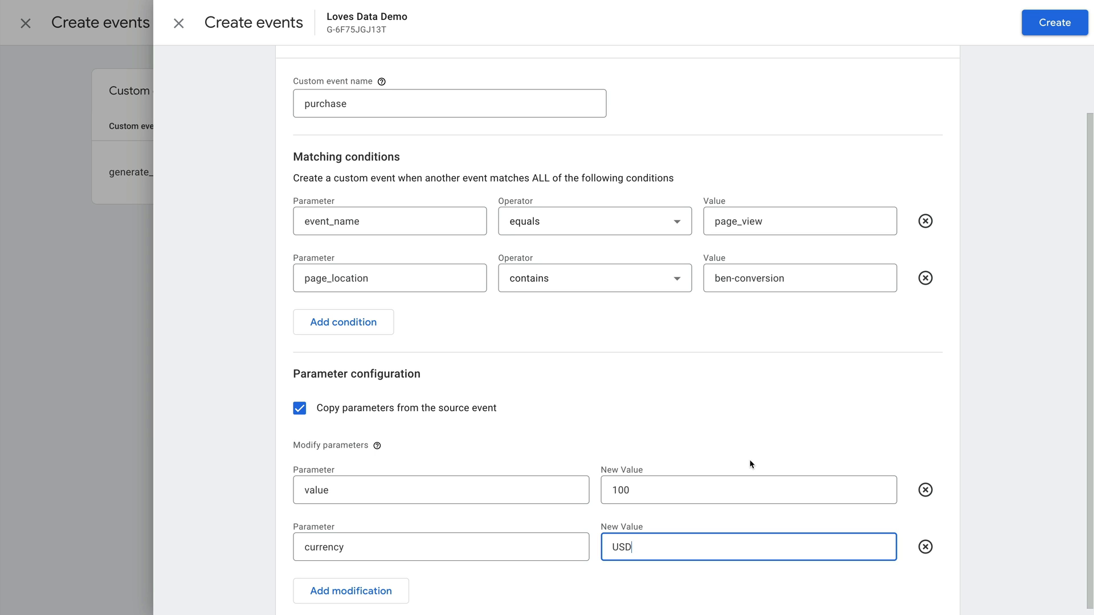
{"action": "left_click", "coordinate": [1054, 24]}
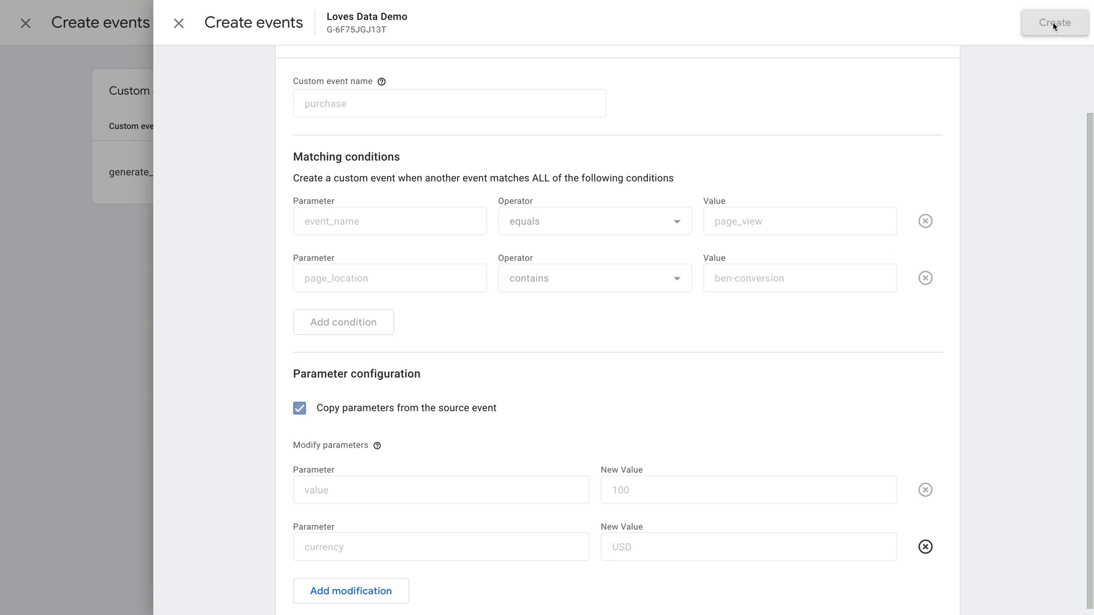